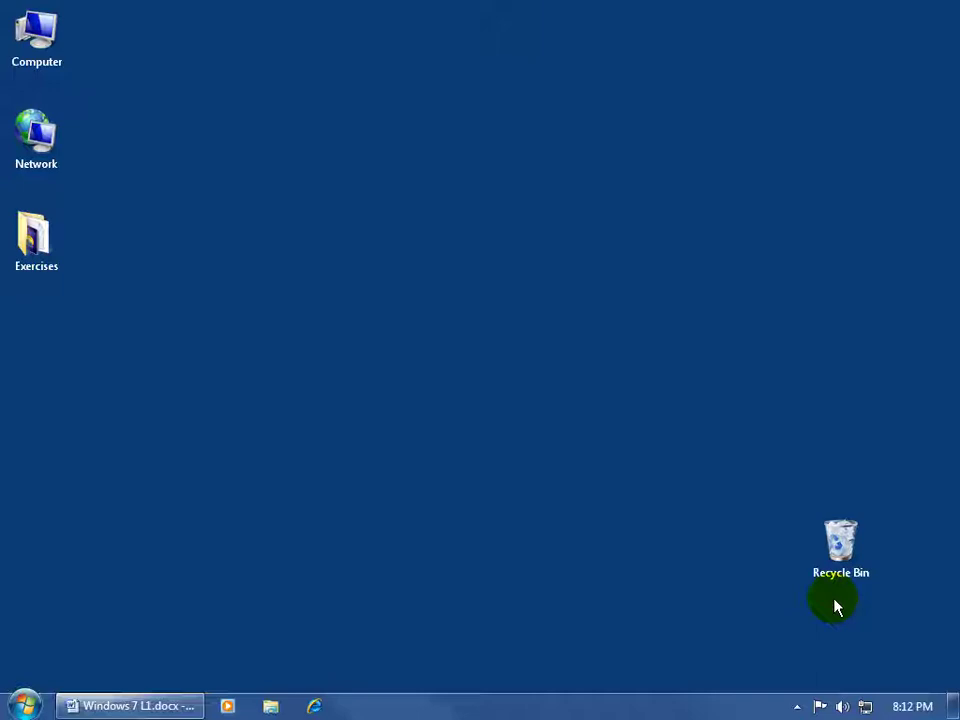
Select and deselect the Recycle Bin, then open Personalization from the desktop's right-click menu
left_click(840, 552)
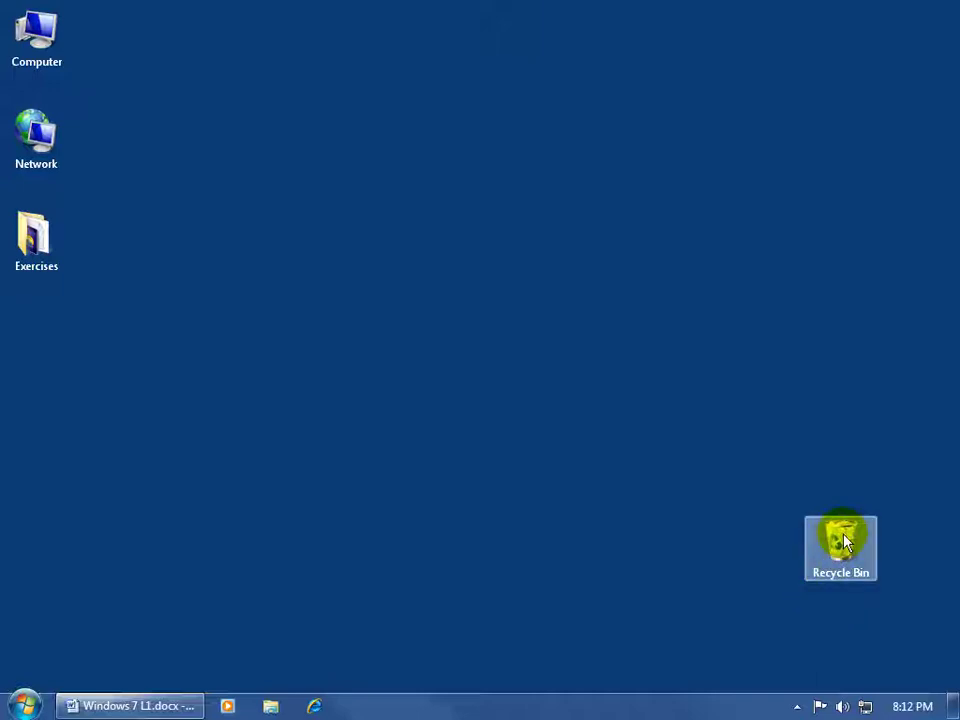
left_click(565, 398)
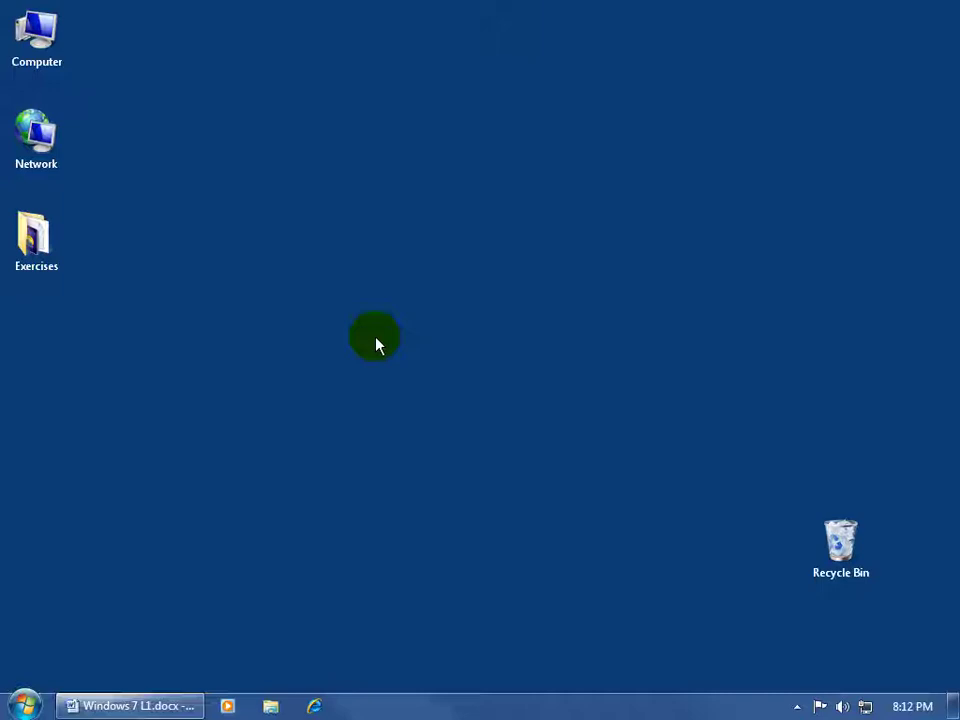
right_click(377, 345)
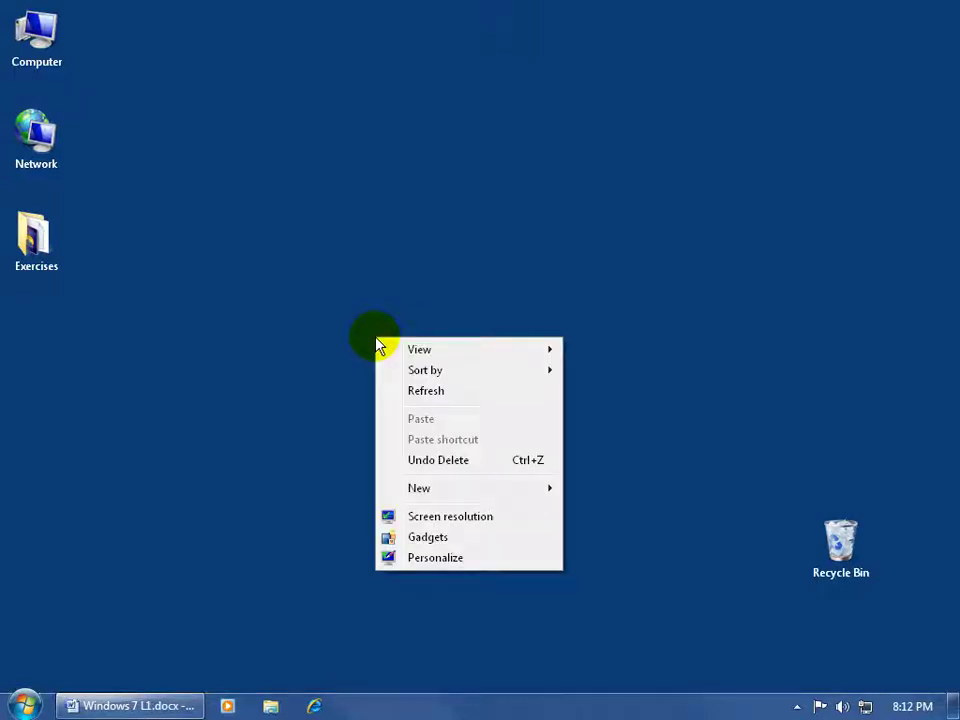
left_click(464, 561)
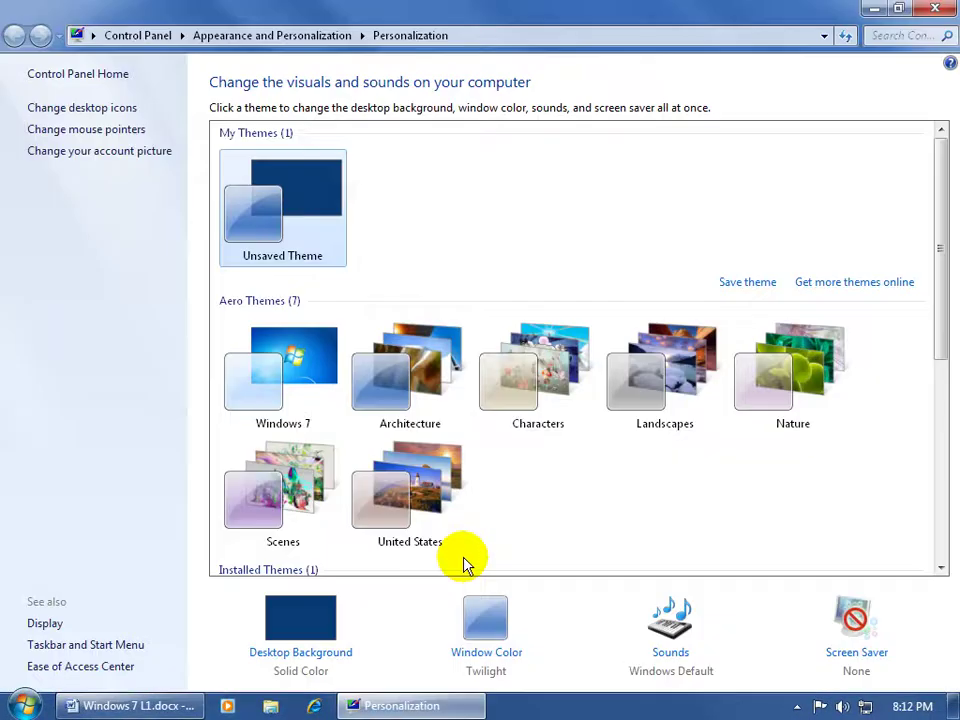
In Desktop Icon Settings, toggle the Computer and Network icons off and back on, then confirm
left_click(111, 109)
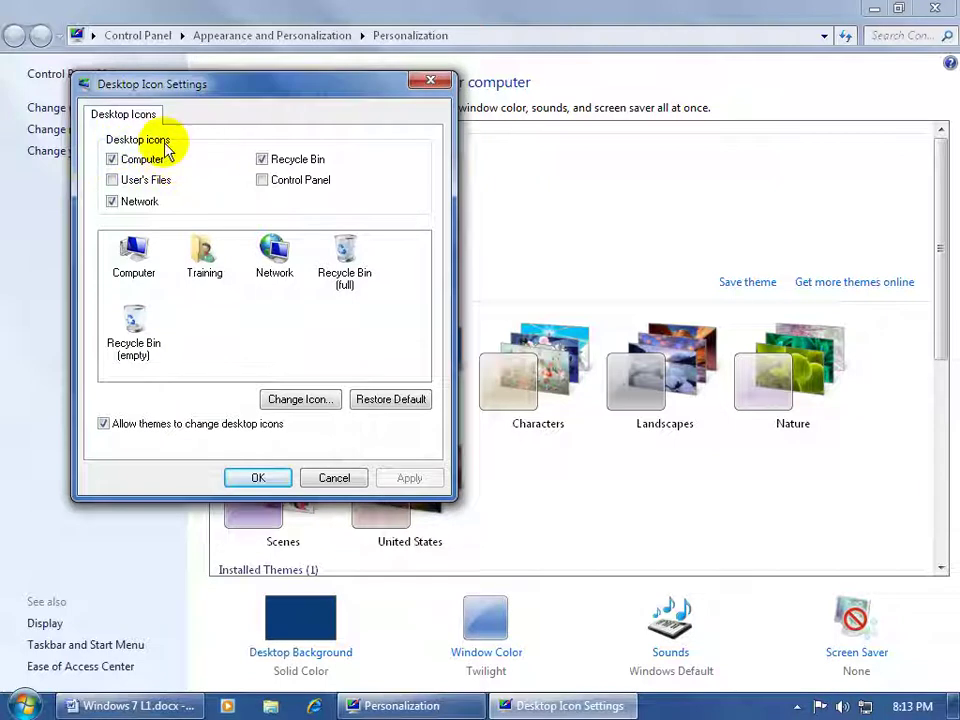
left_click(112, 159)
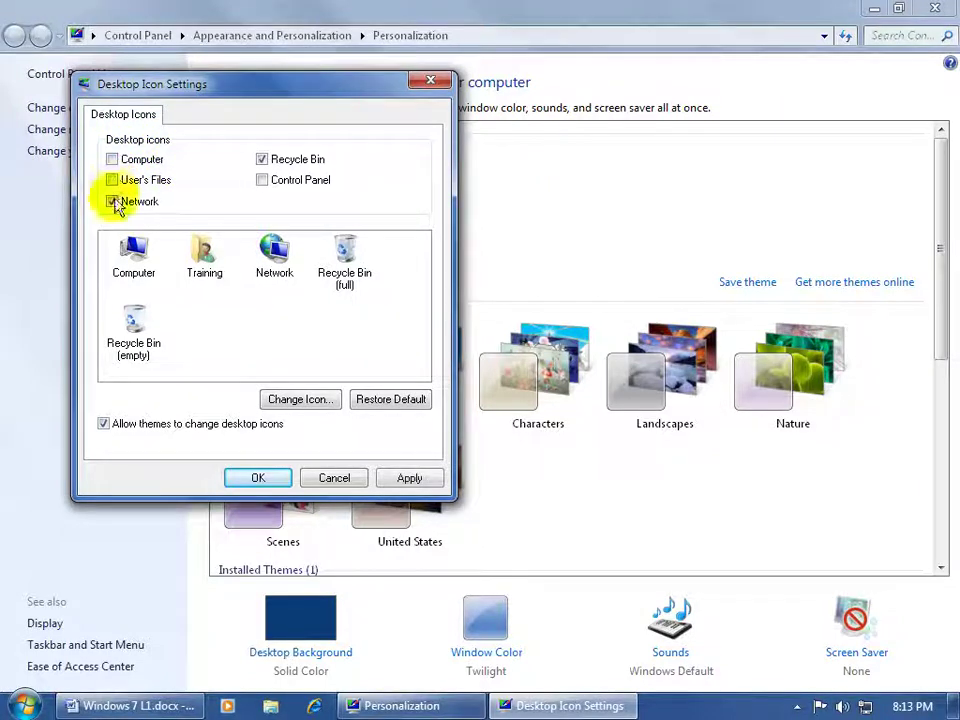
left_click(114, 201)
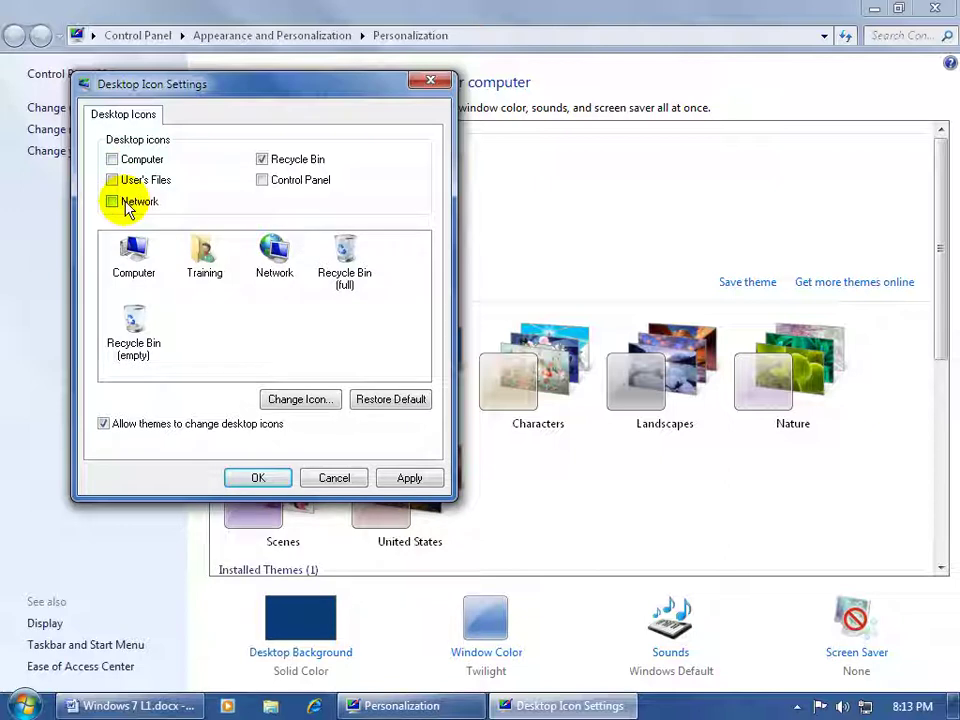
left_click(112, 159)
left_click(113, 201)
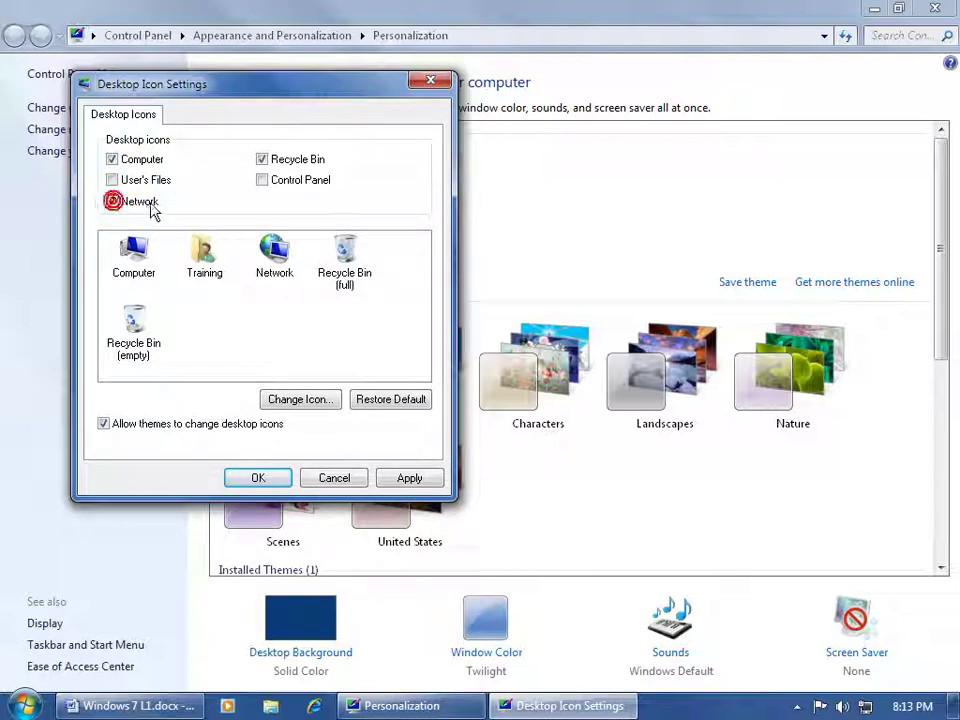
left_click(255, 477)
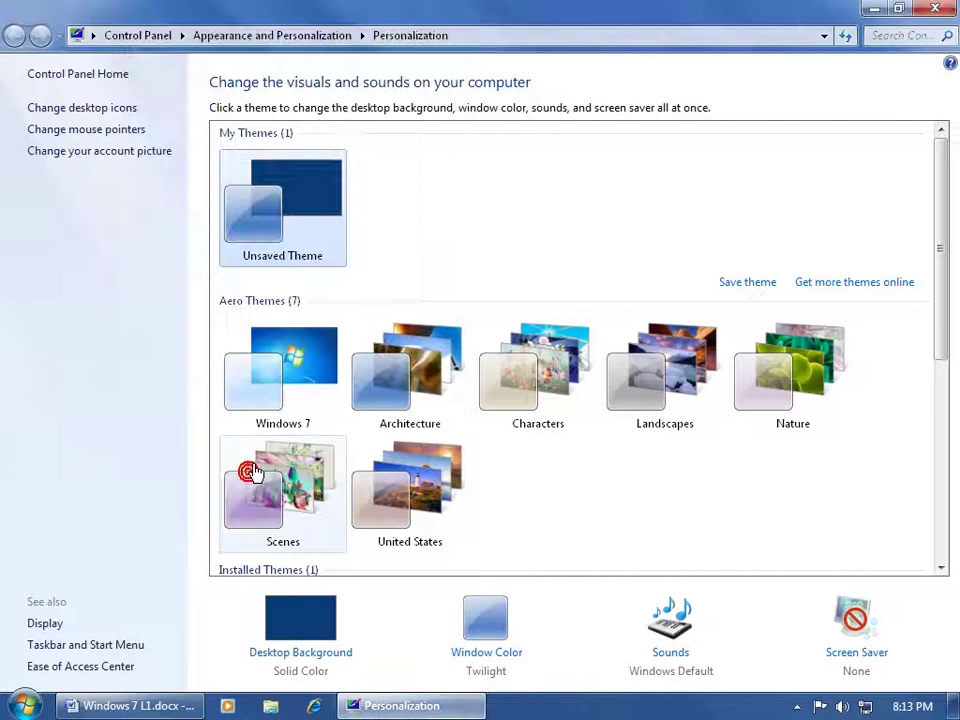
Close the Personalization window, then select, deselect and reselect the Recycle Bin icon
left_click(935, 12)
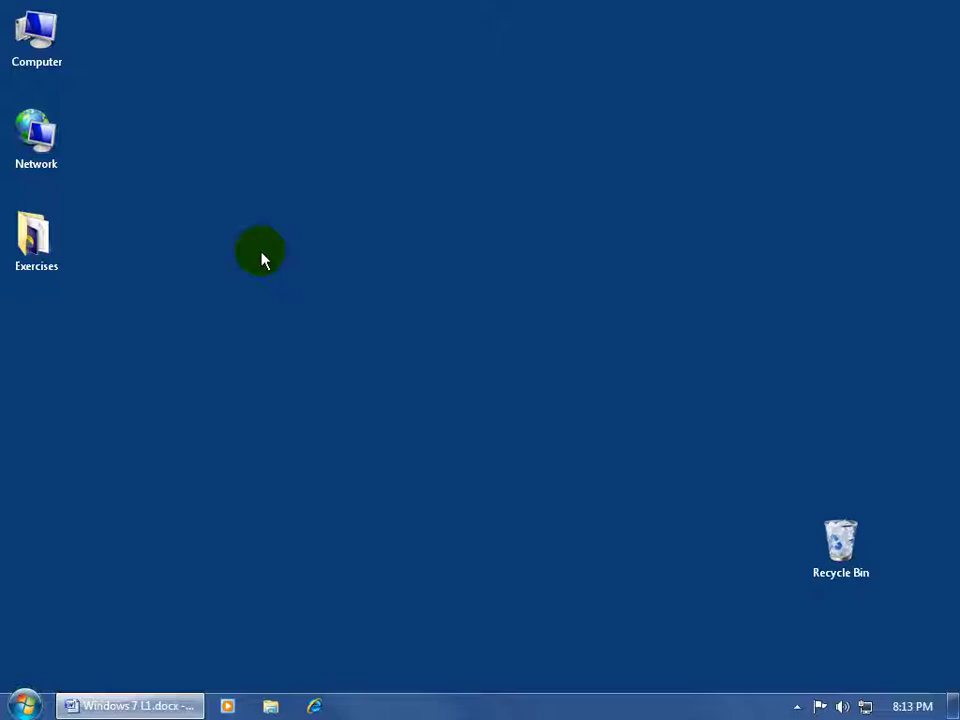
left_click(836, 546)
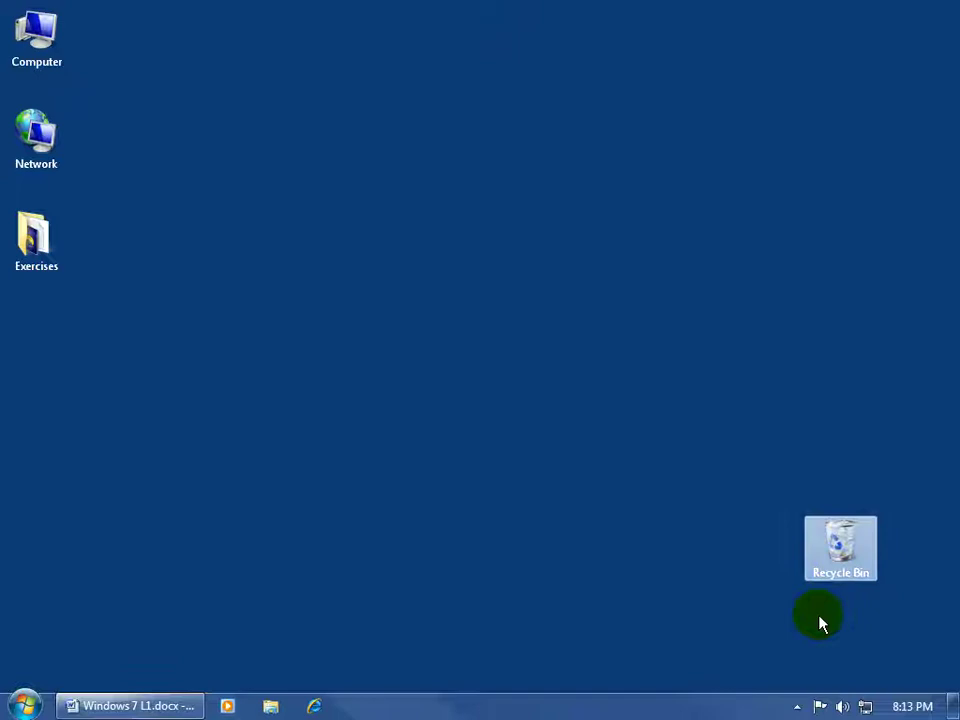
left_click(664, 506)
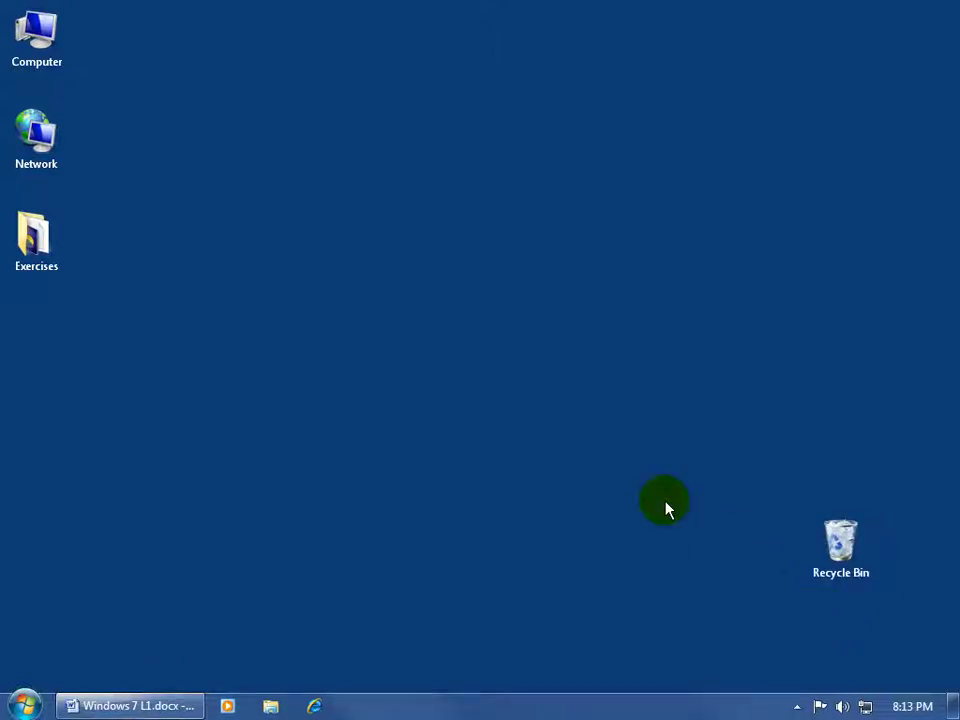
left_click(810, 546)
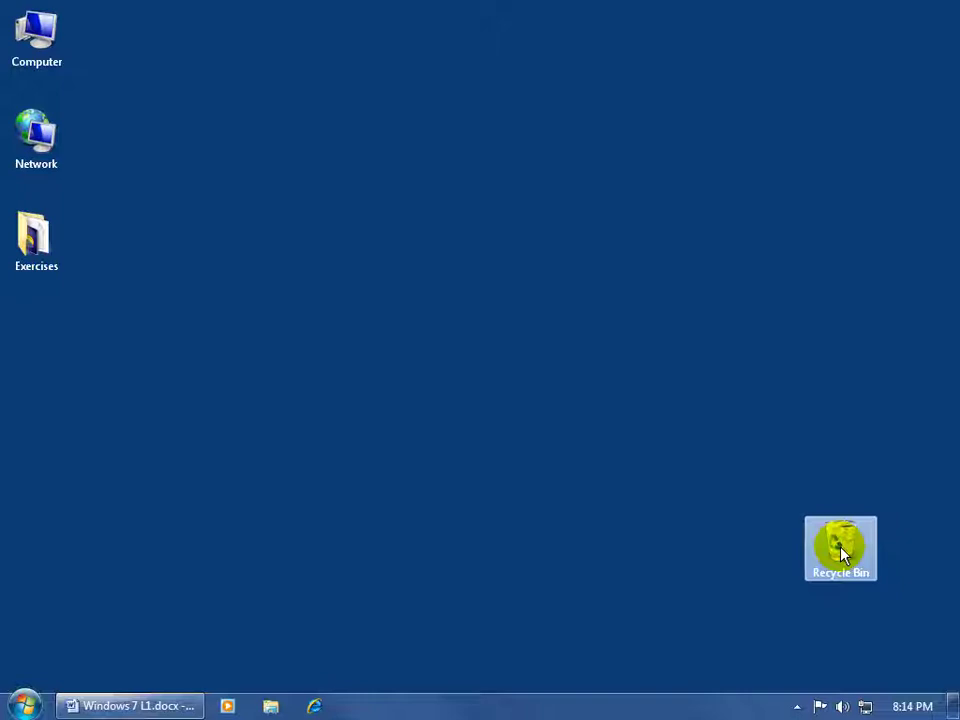
left_click_drag(842, 555, 276, 360)
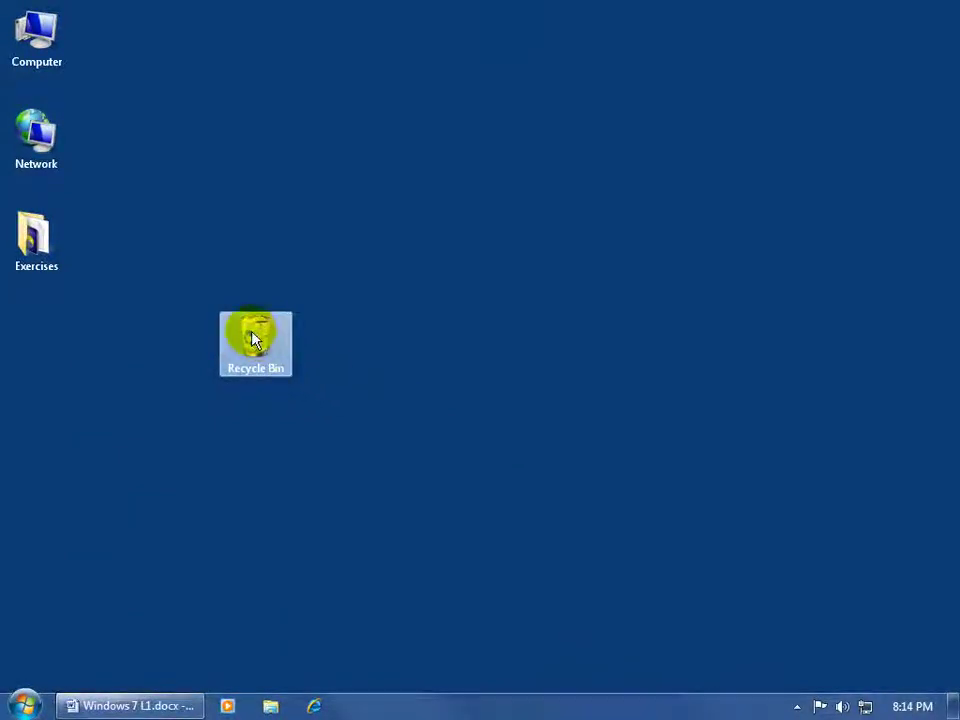
left_click_drag(252, 333, 846, 514)
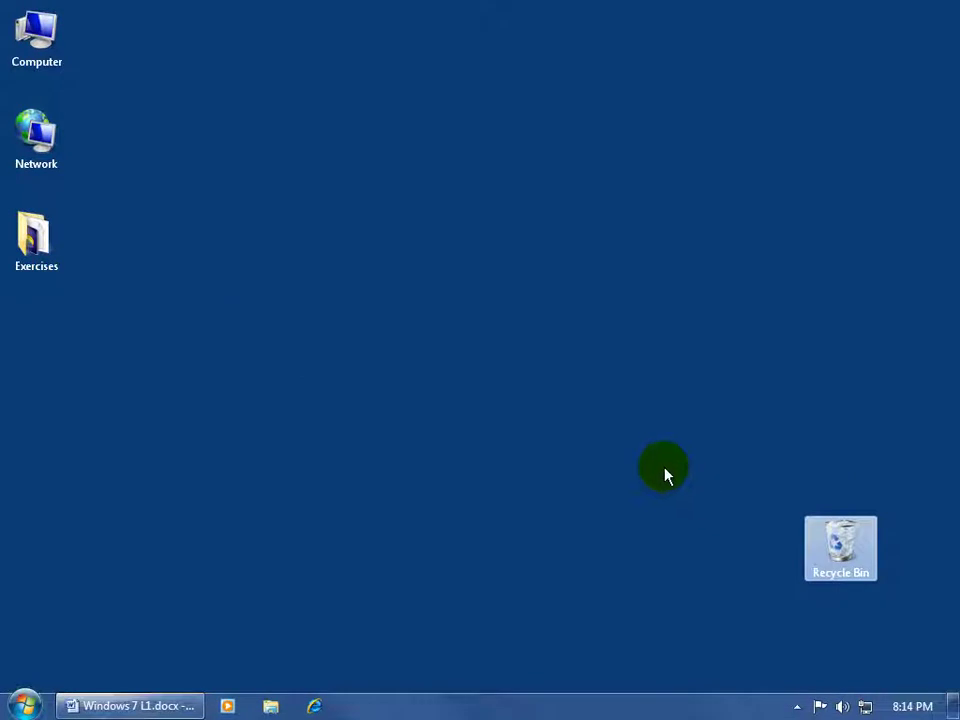
left_click(660, 477)
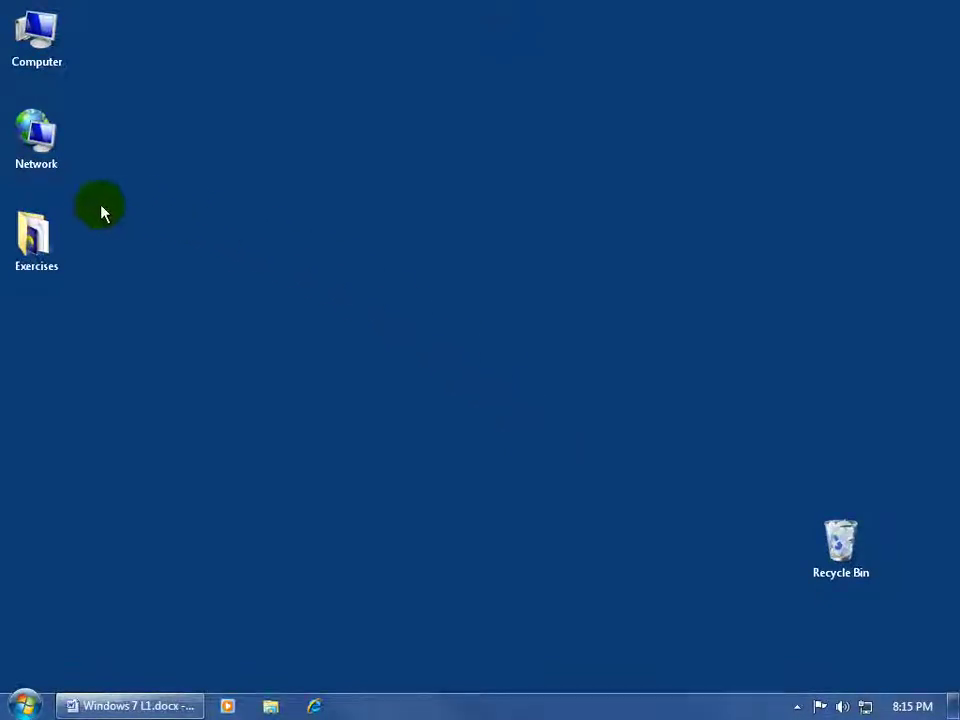
mouse_move(27, 238)
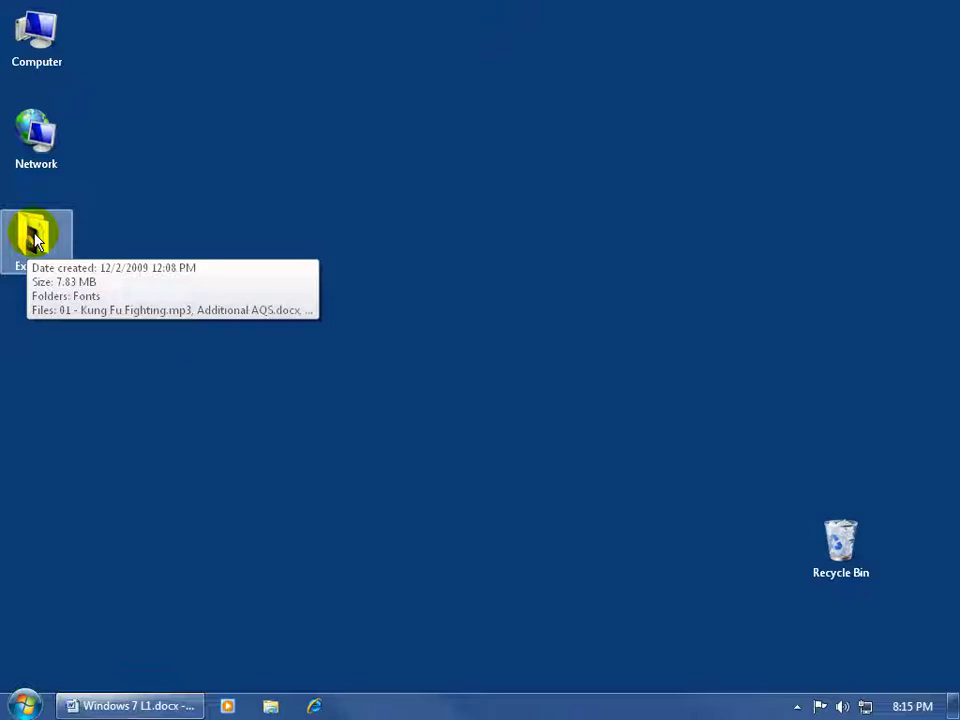
double_click(35, 238)
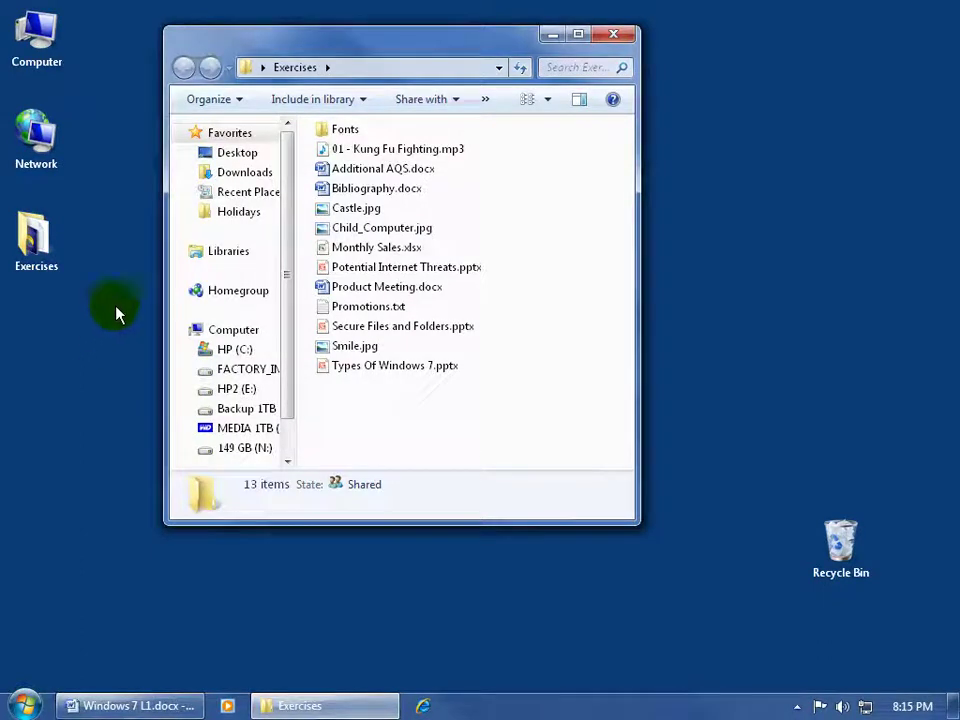
left_click(616, 36)
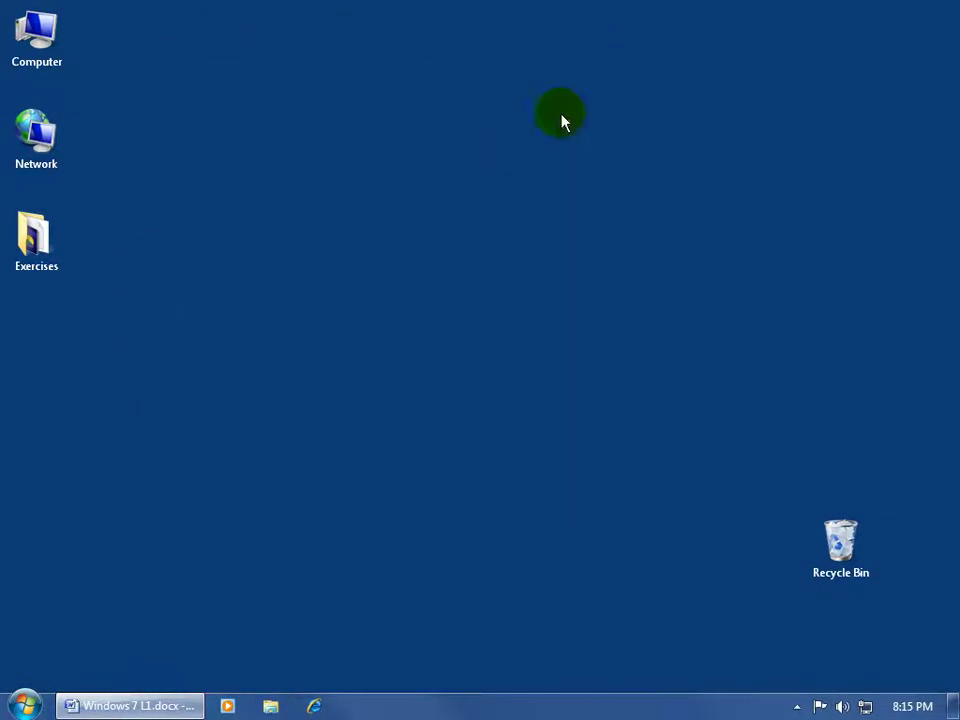
Open the Exercises folder from its right-click menu, then close its window
right_click(33, 243)
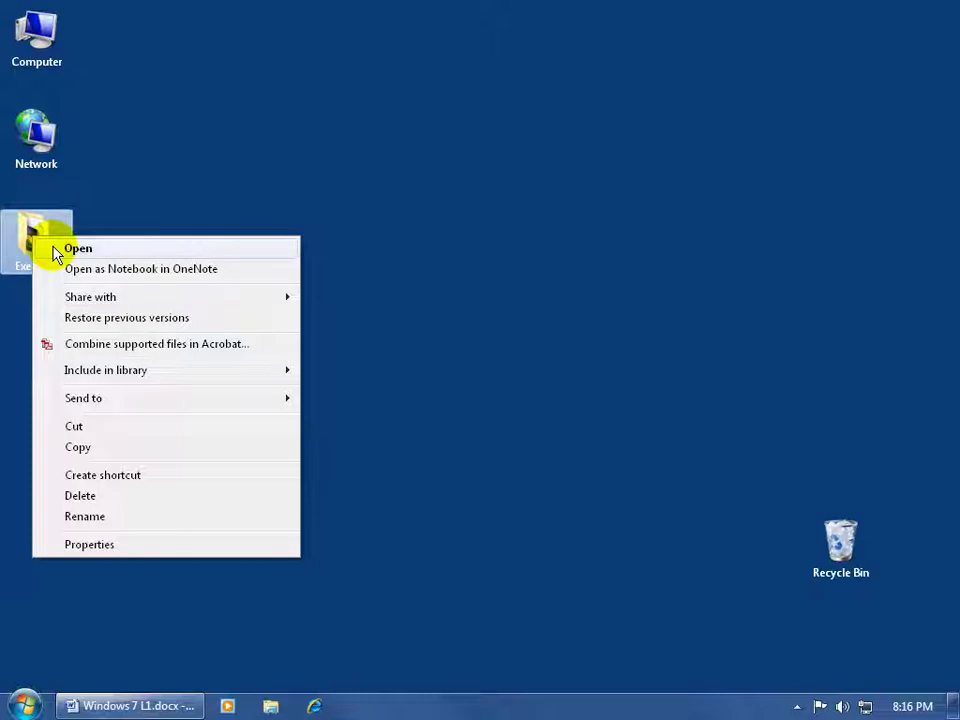
left_click(105, 253)
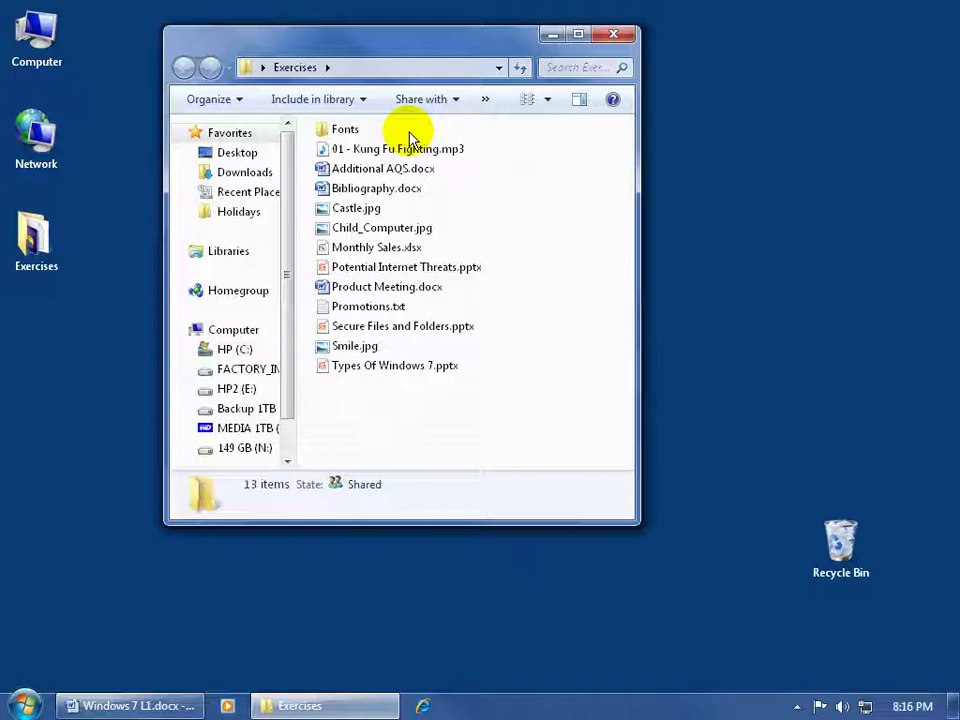
left_click(611, 35)
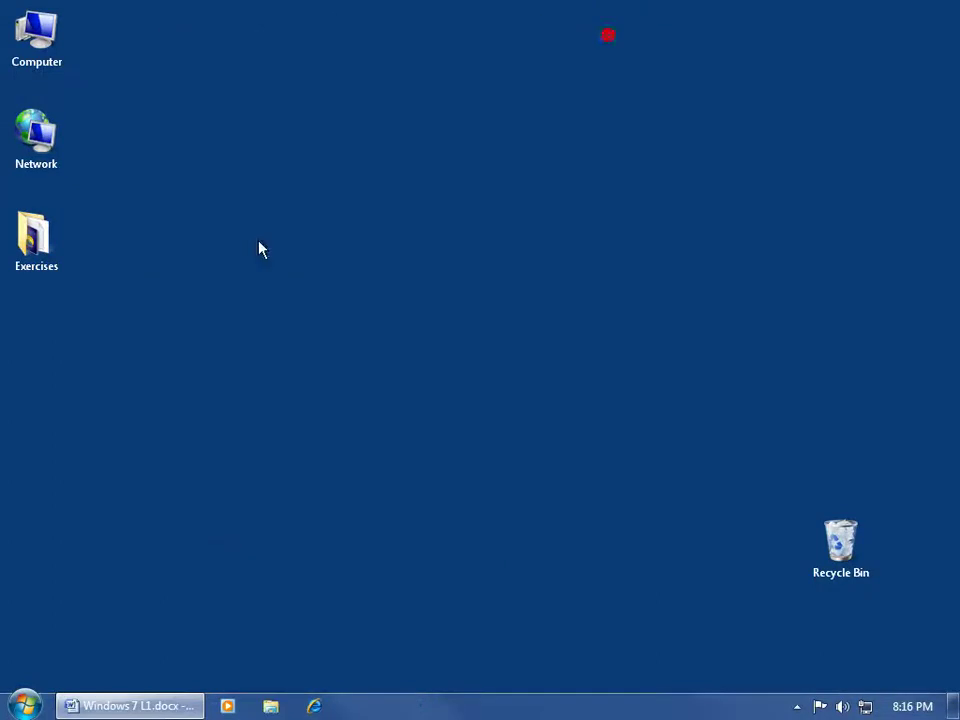
Select the Exercises folder and right-drag it to bring up the copy, move and shortcut menu
left_click(40, 248)
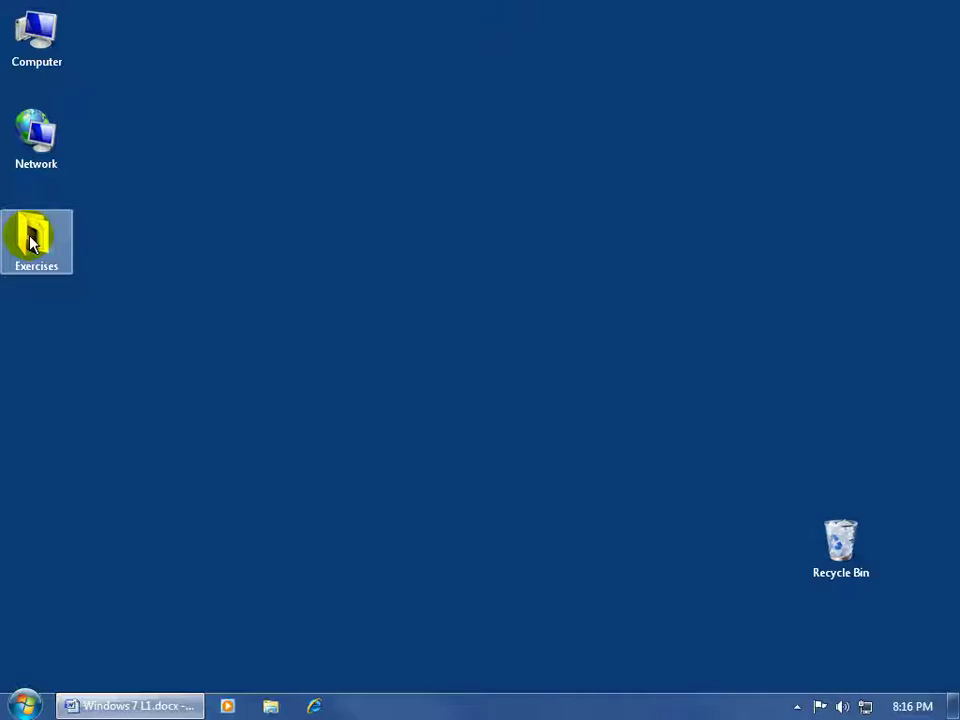
left_click_drag(30, 242, 58, 270)
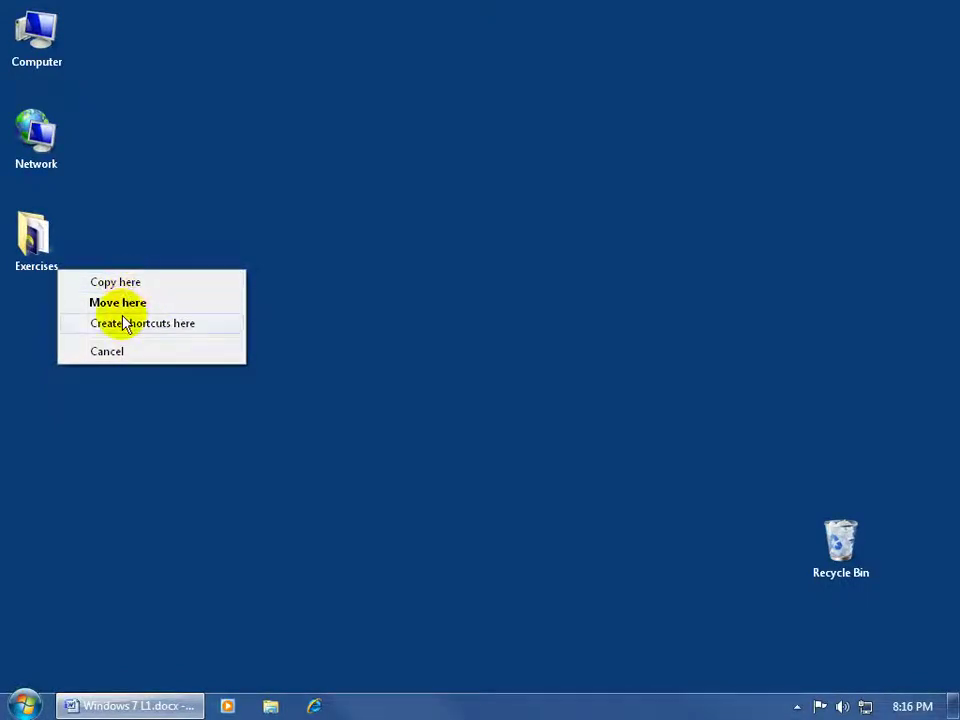
Review the Exercises folder's Properties (7.83 MB, 15 files, 1 folder), then close it
right_click(34, 237)
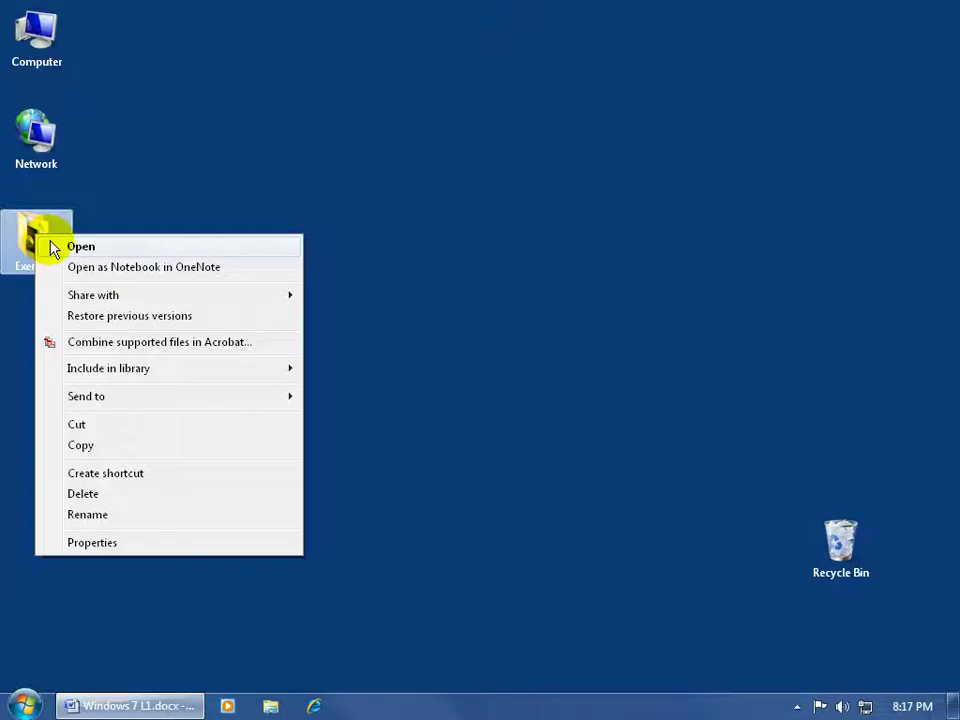
left_click(92, 542)
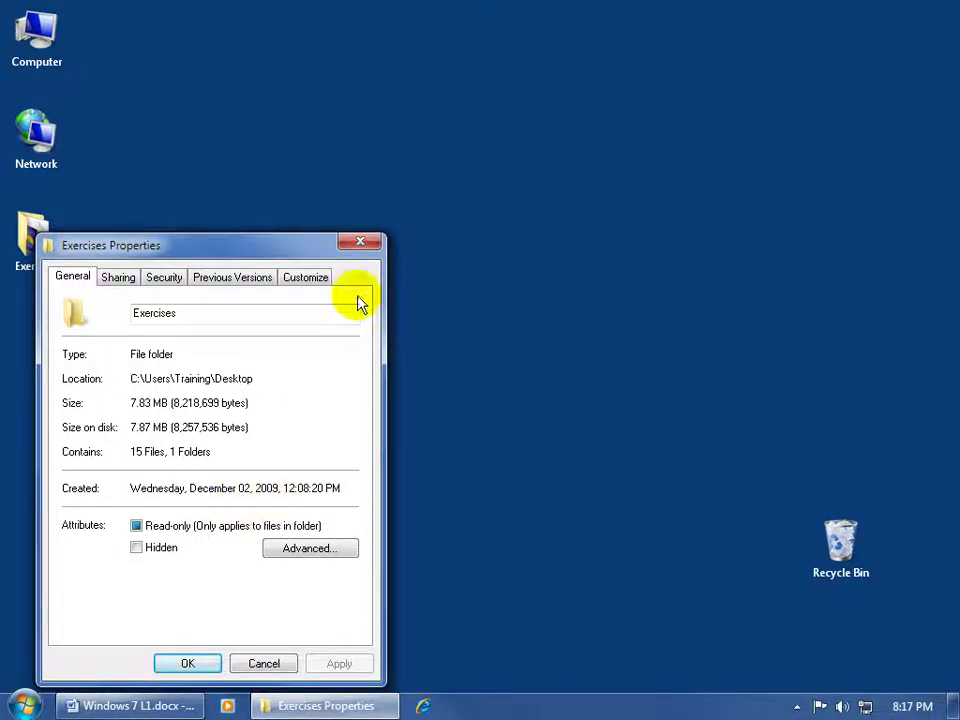
left_click(361, 245)
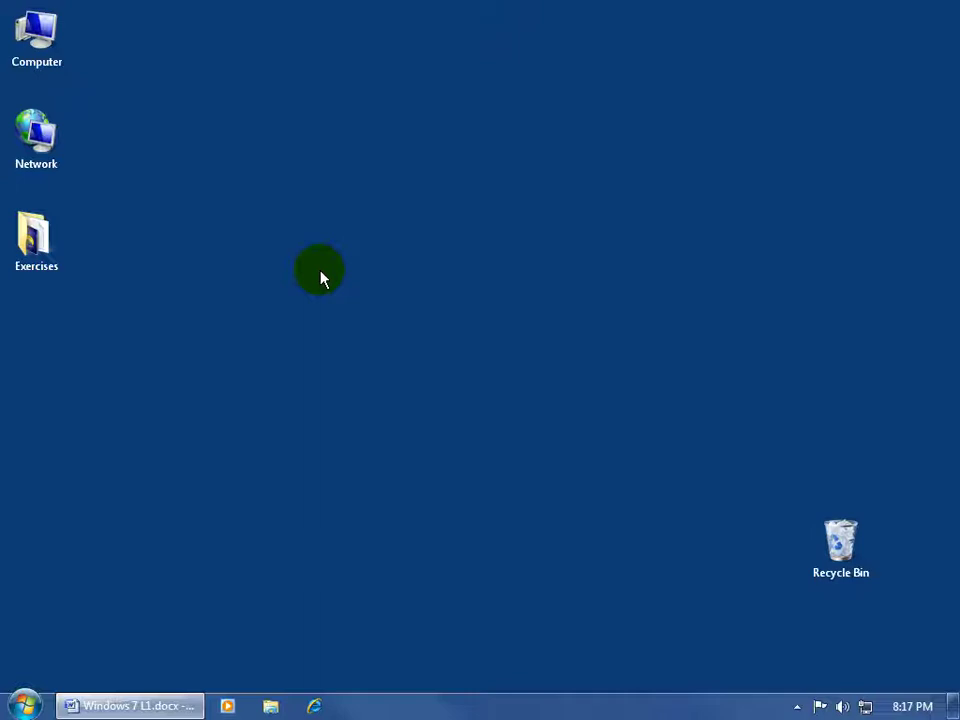
left_click(30, 247)
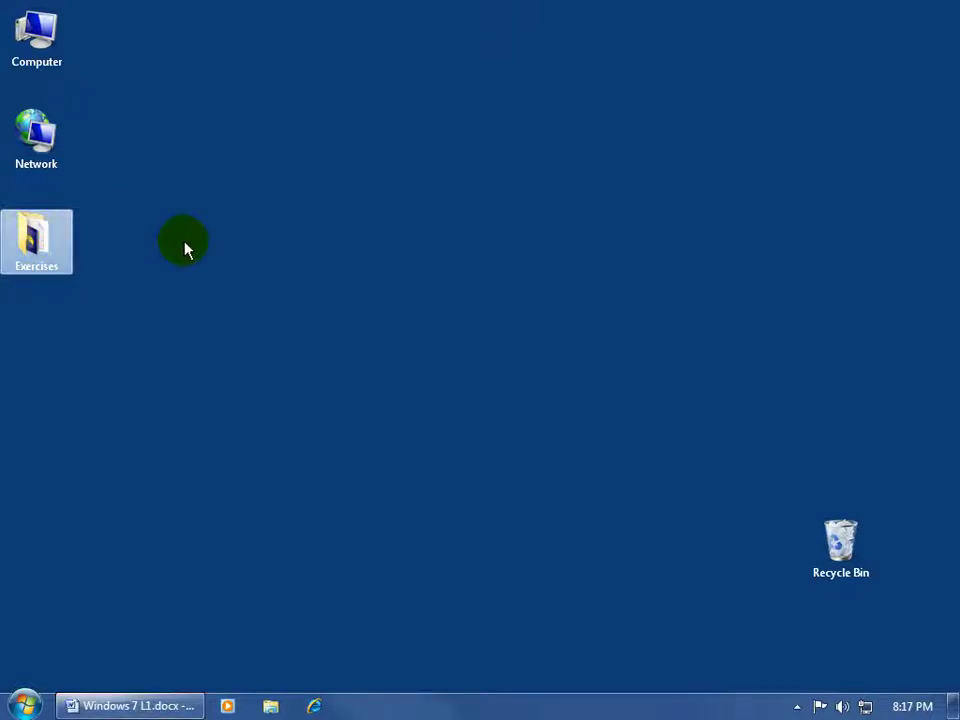
mouse_move(33, 236)
left_click(214, 280)
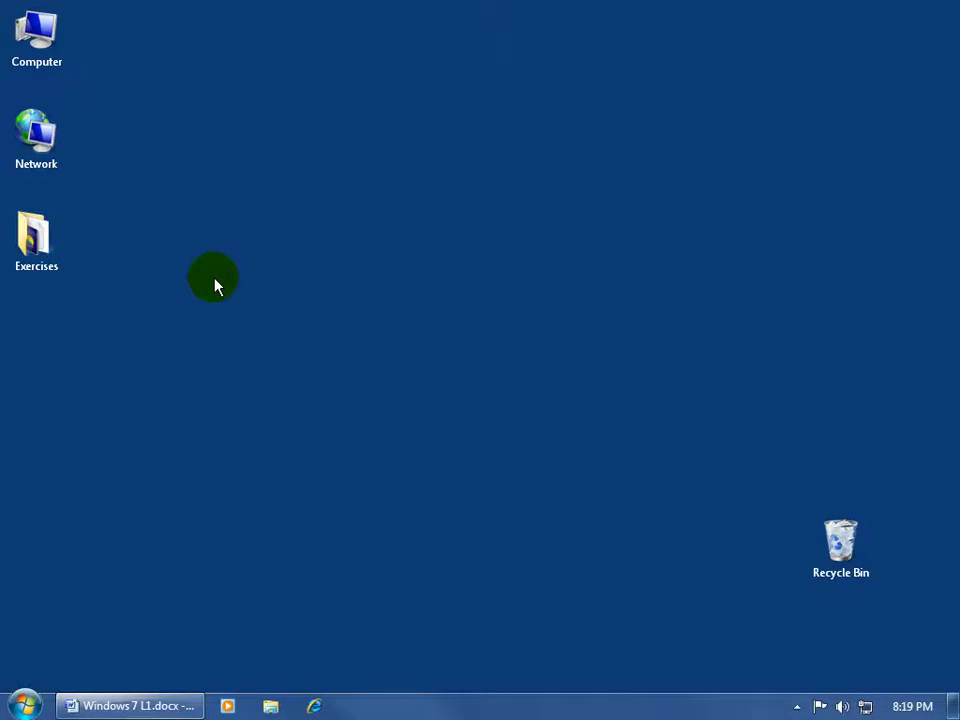
right_click(215, 285)
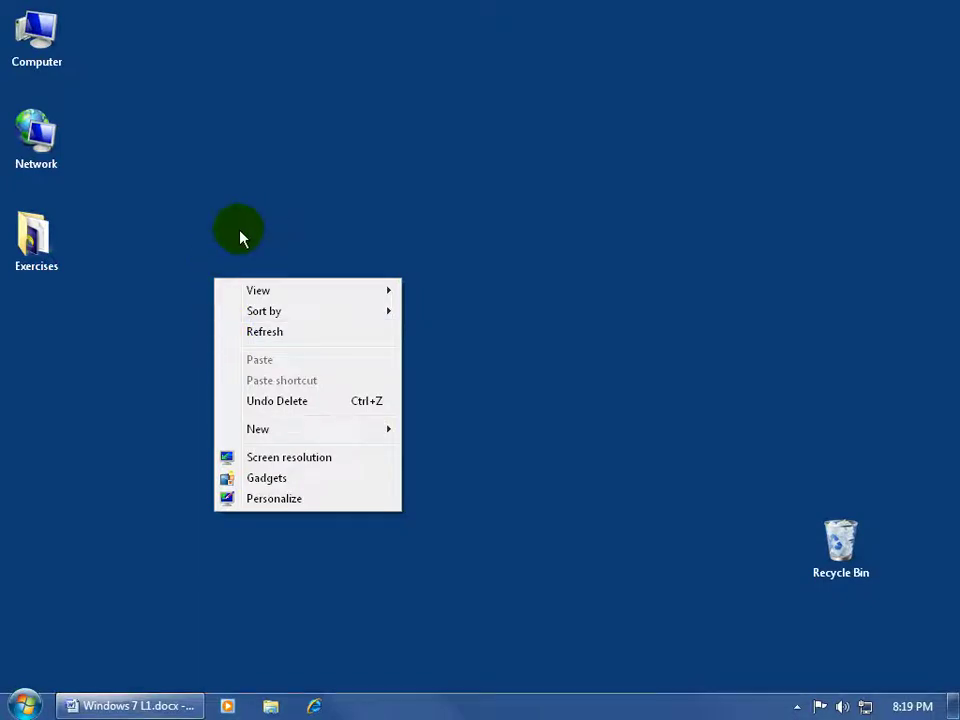
right_click(36, 246)
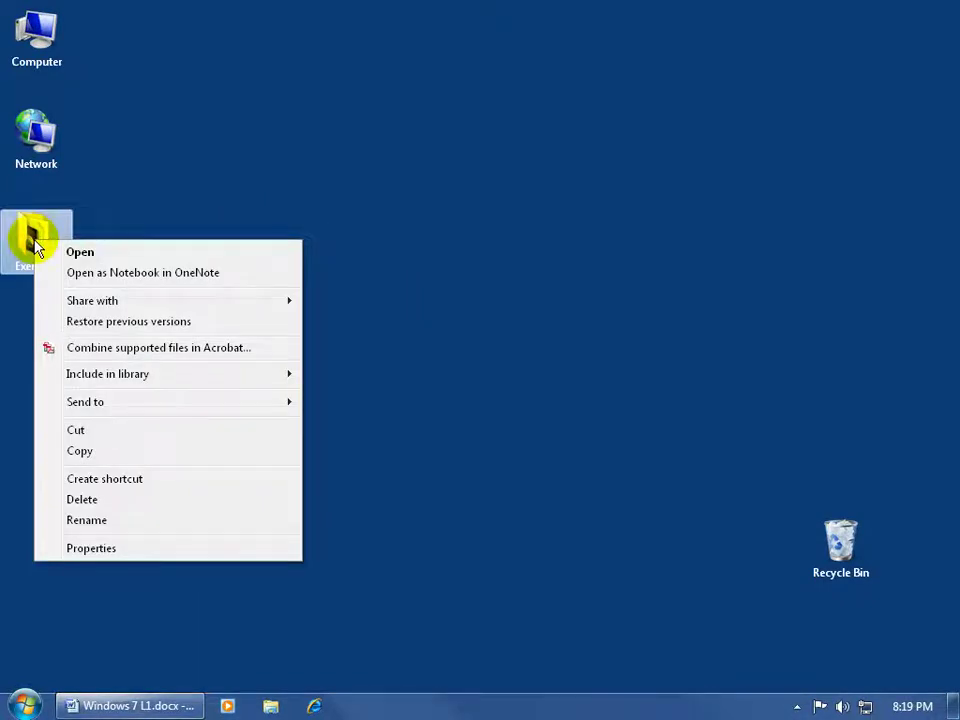
left_click(370, 344)
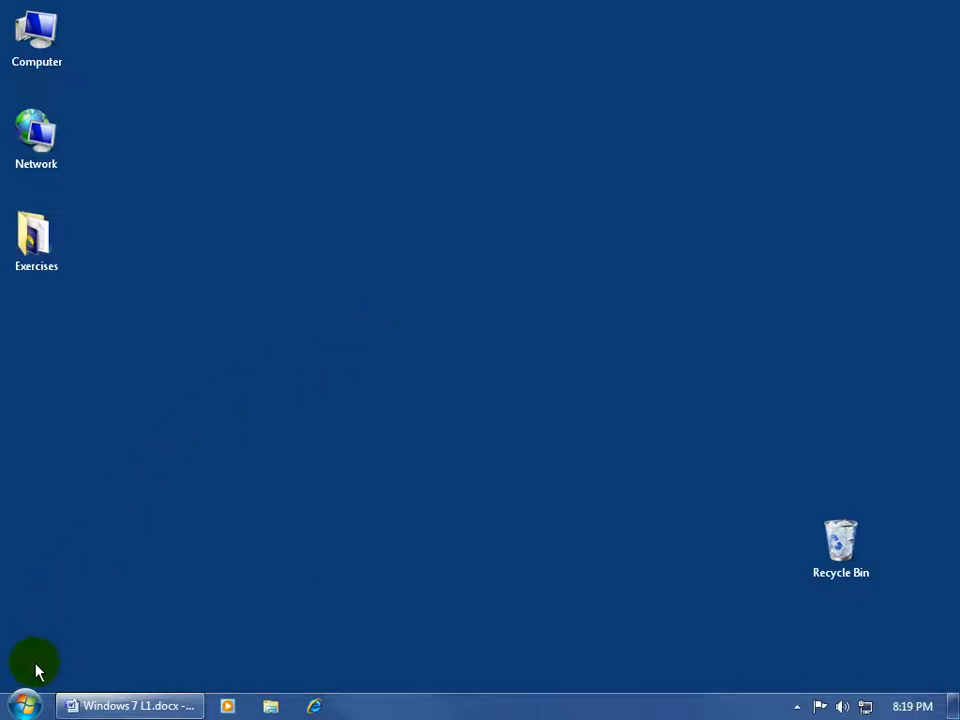
Open the Start menu showing Calculator, Paint, Documents, Computer and Control Panel
left_click(26, 705)
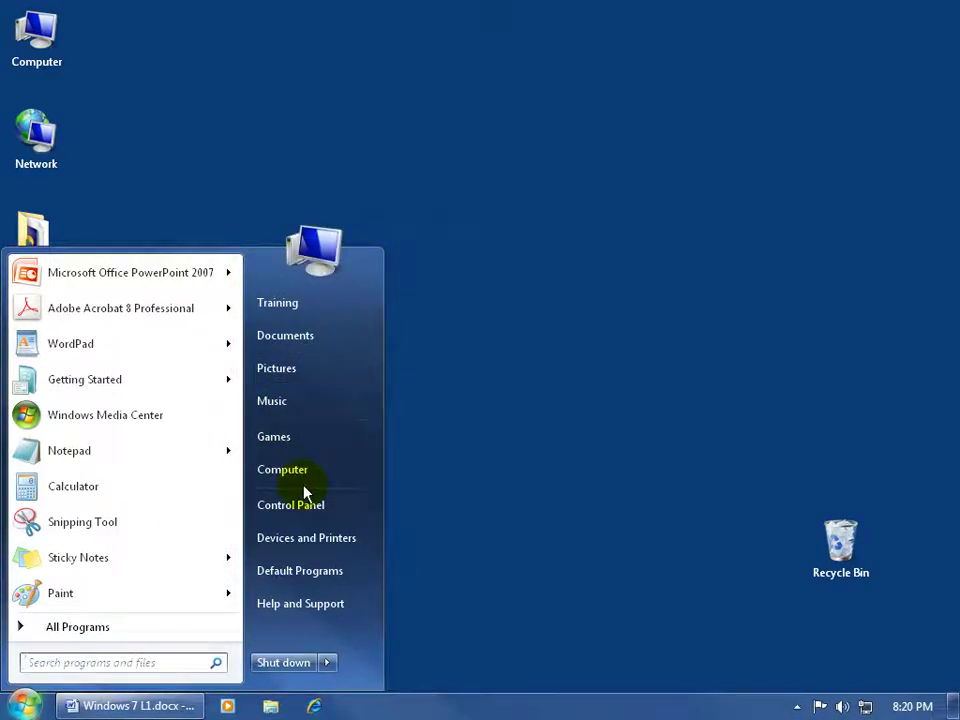
Show All Programs, go back and return to it, then scroll up and expand Accessories
left_click(81, 633)
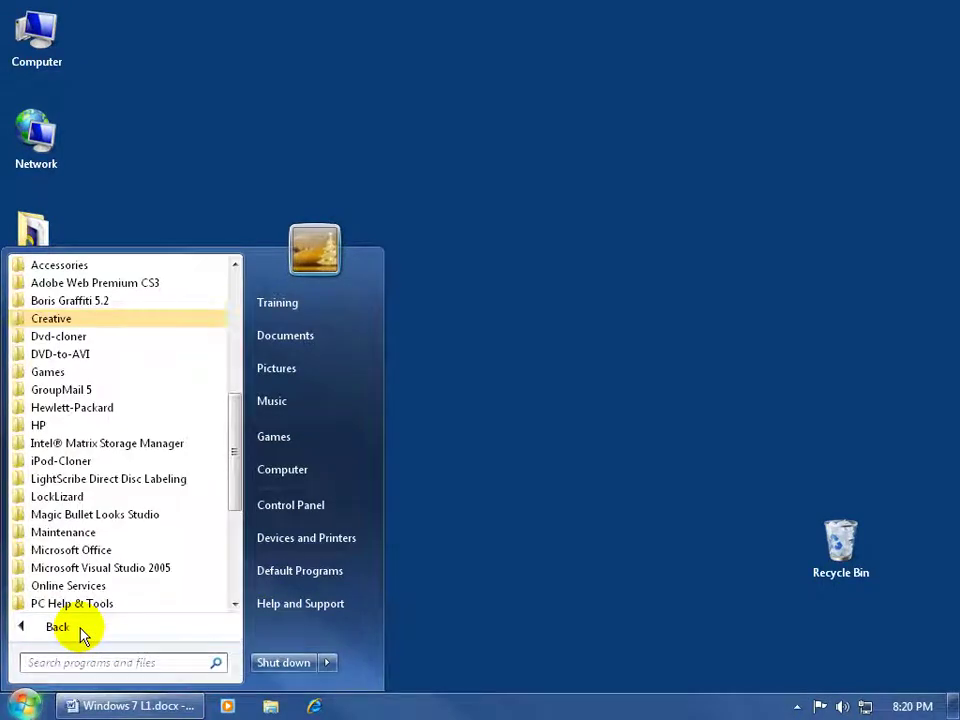
left_click(64, 628)
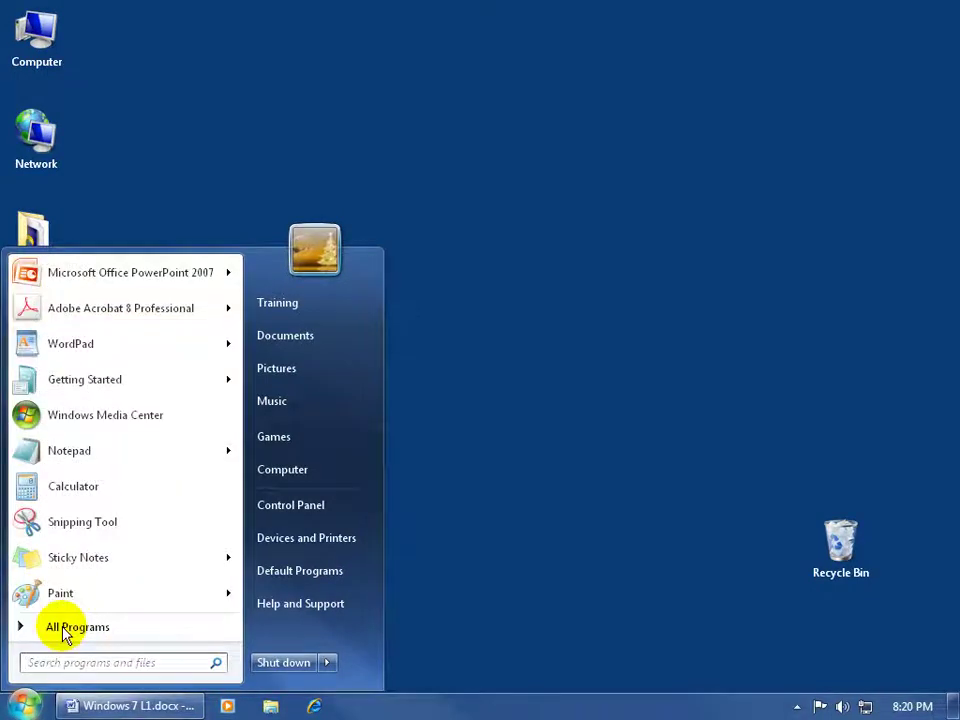
left_click(64, 630)
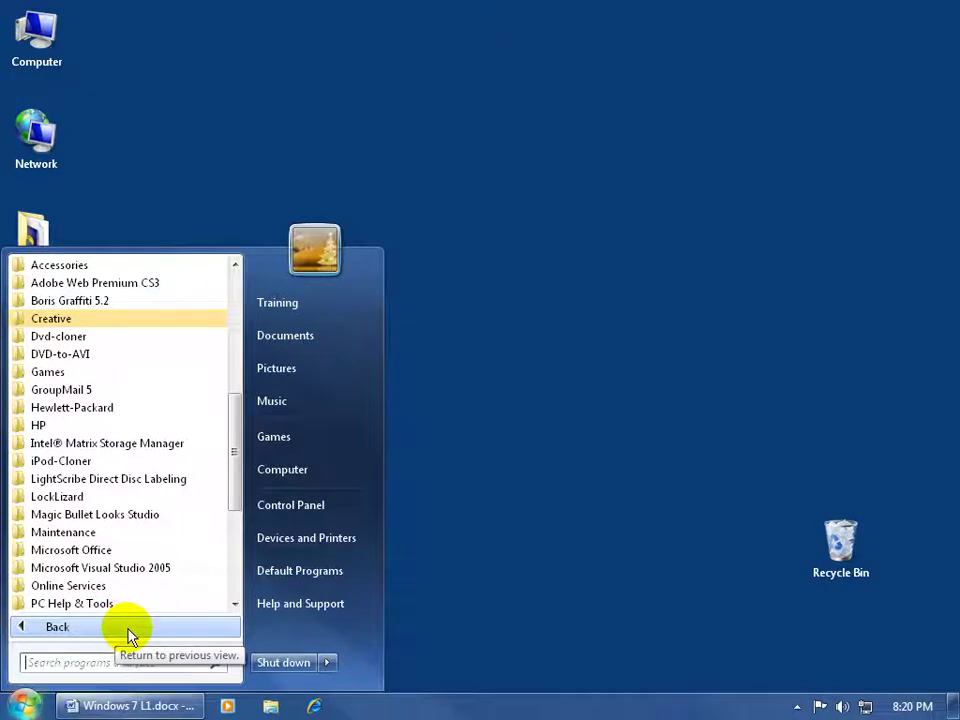
left_click_drag(238, 497, 231, 440)
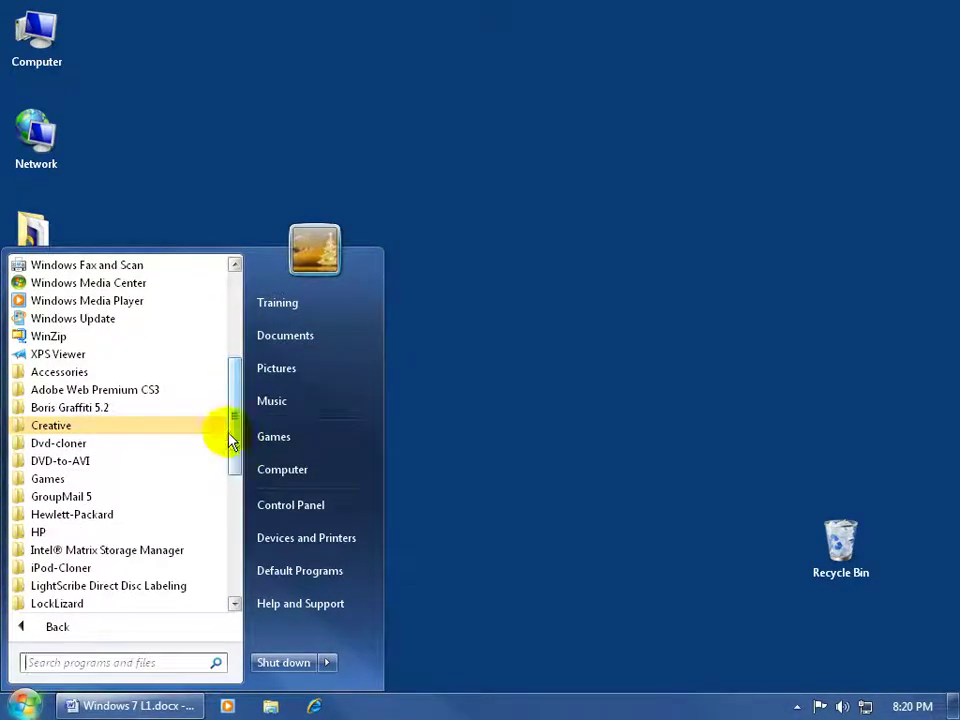
left_click(68, 372)
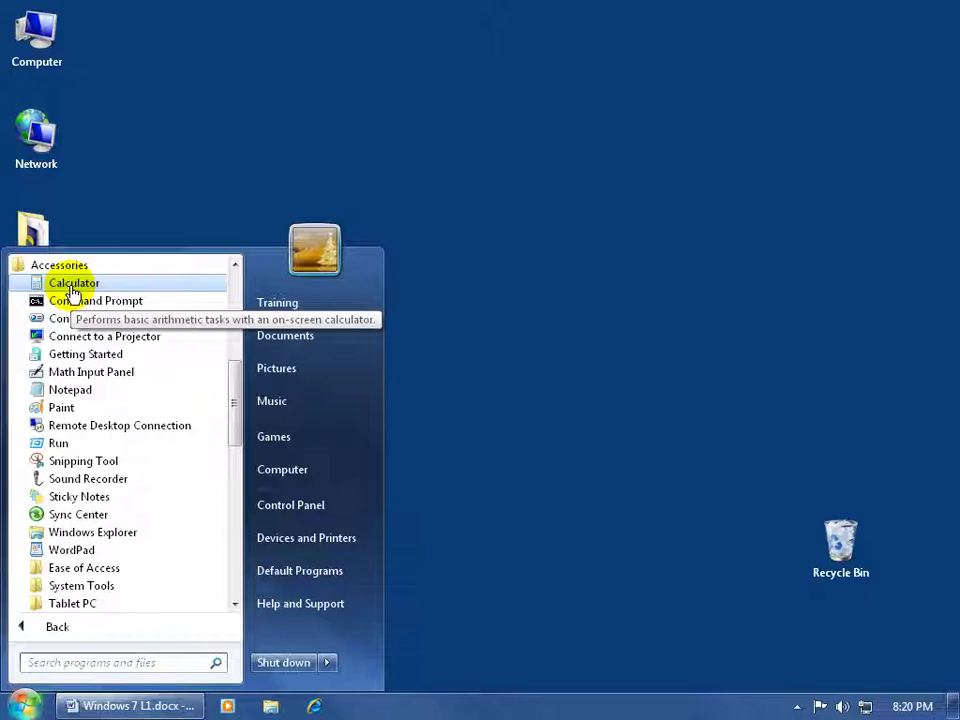
Go back from All Programs to the Start menu's default list with Notepad, Calculator and Paint
left_click(45, 627)
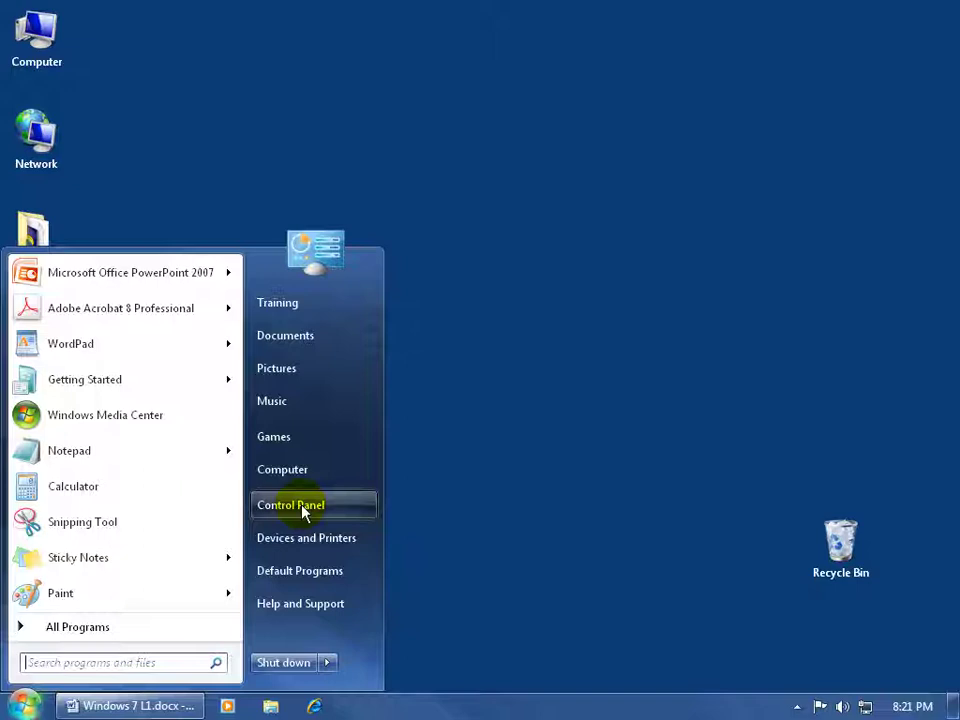
Open Control Panel in Category view from the Start menu, then close it
left_click(301, 509)
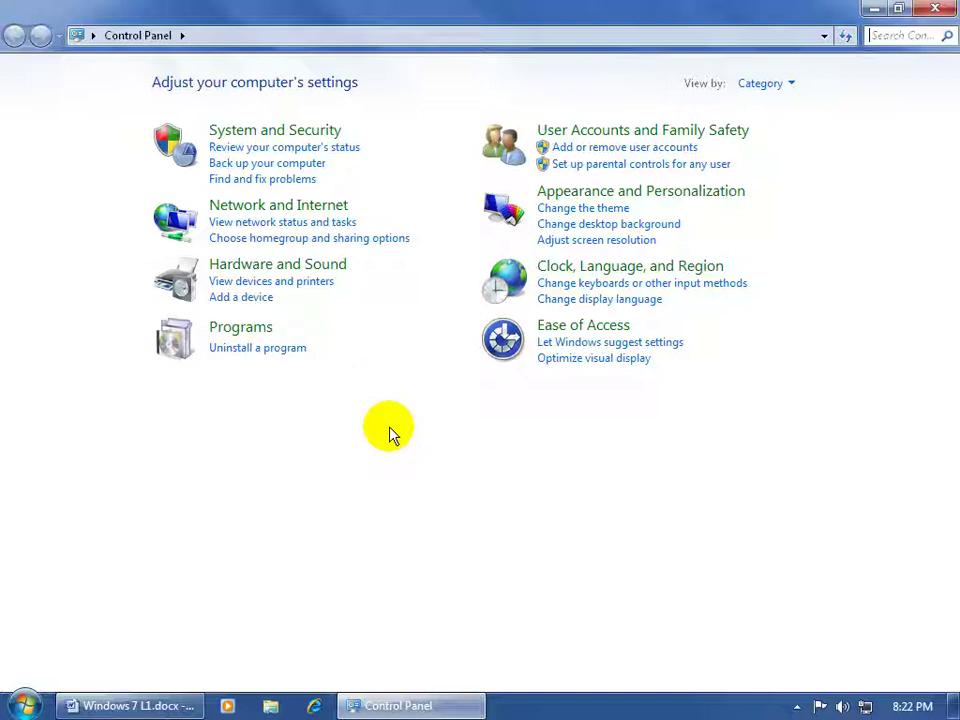
left_click(935, 12)
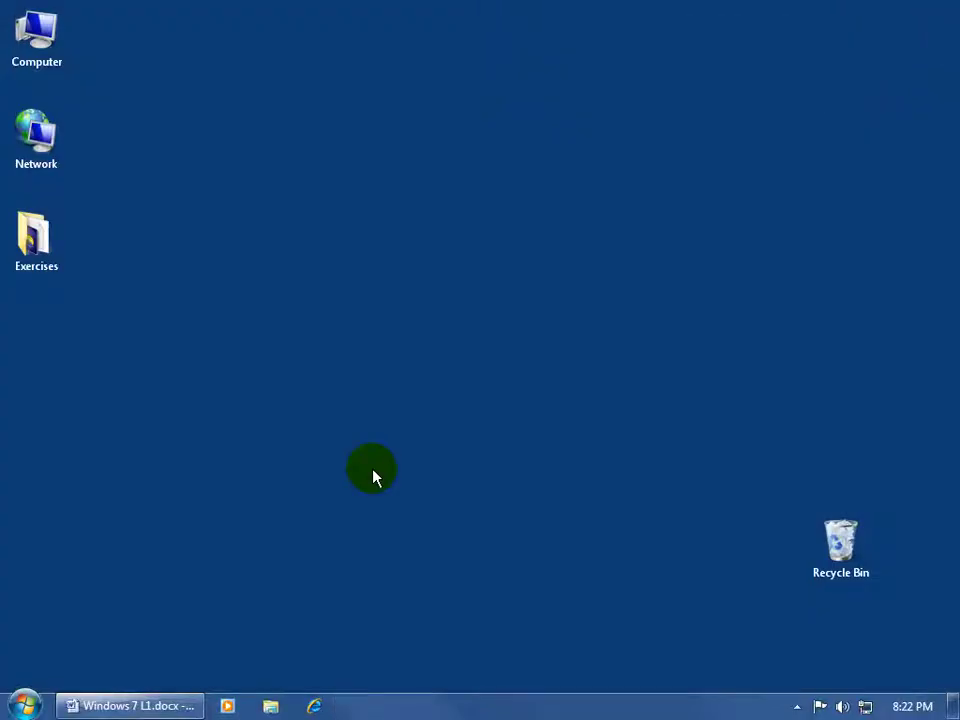